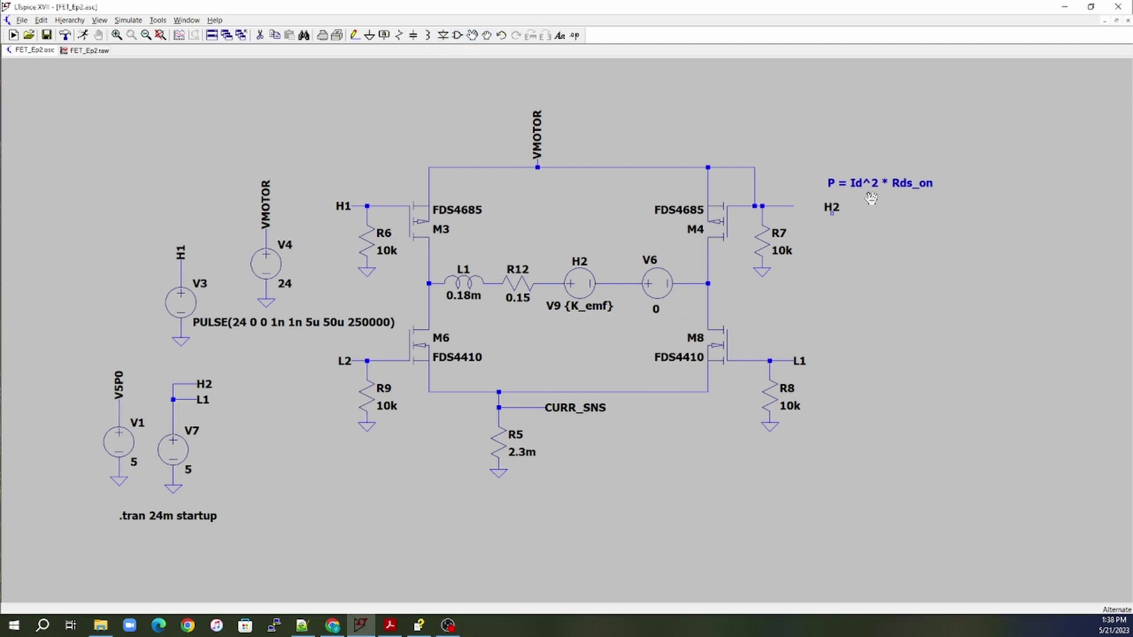
# - Place the detached H2 label beneath the power formula, clear of M4's gate wire
pyautogui.click(832, 191)
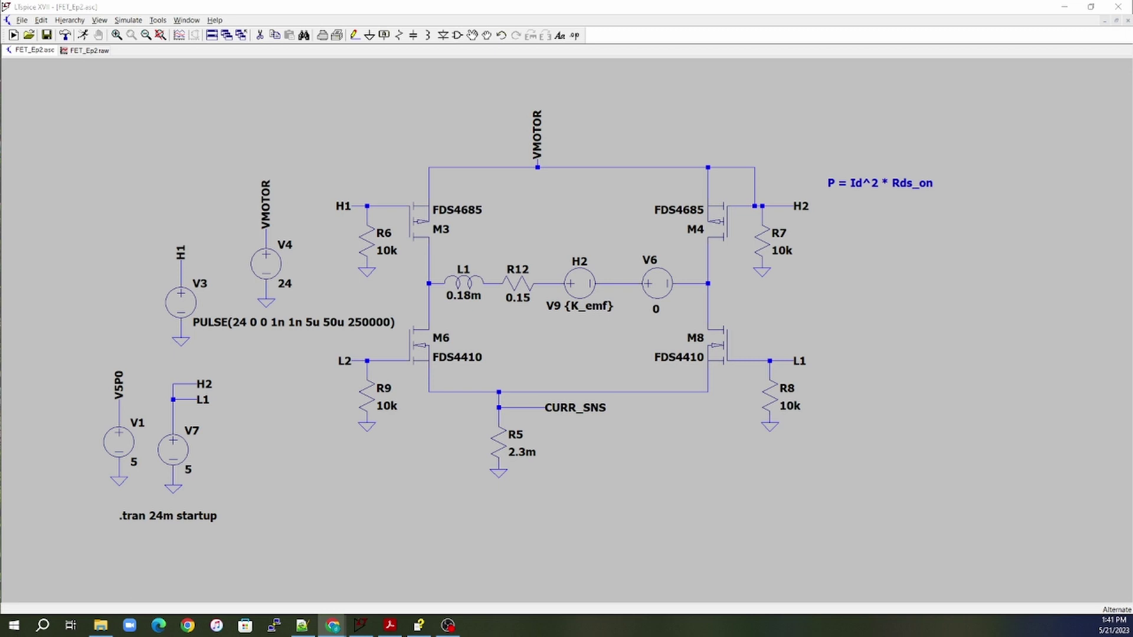
# - Switch to the OpAmp Calculations spreadsheet and compare the C34-L80 motor's terminal resistance and inductance with R12 and L1
pyautogui.hotkey('alt', 'Tab')
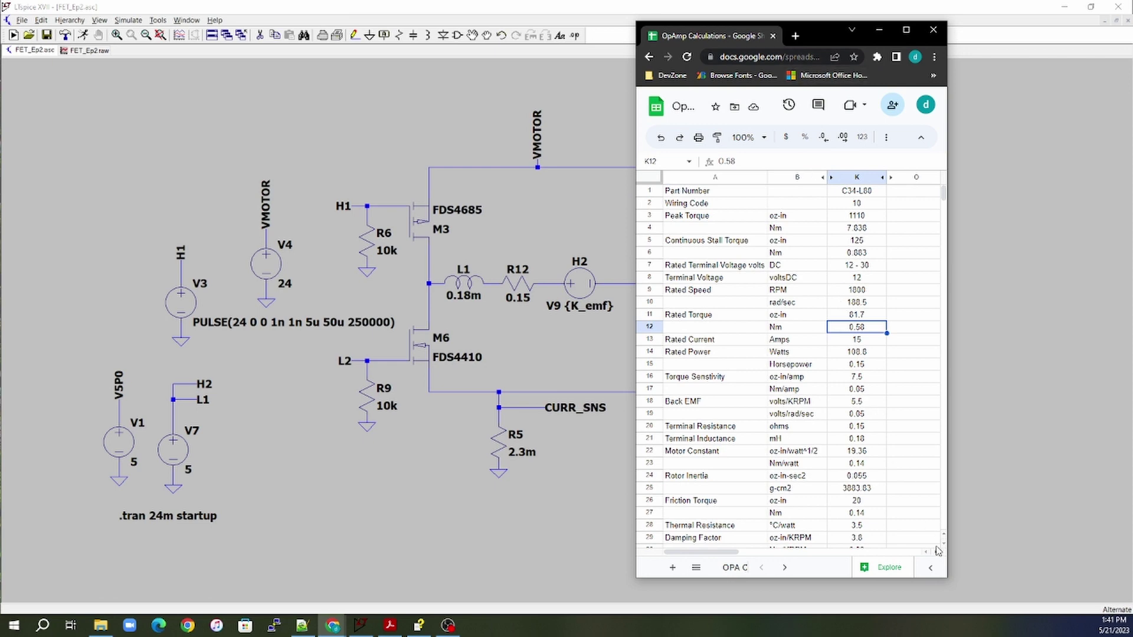
pyautogui.click(748, 413)
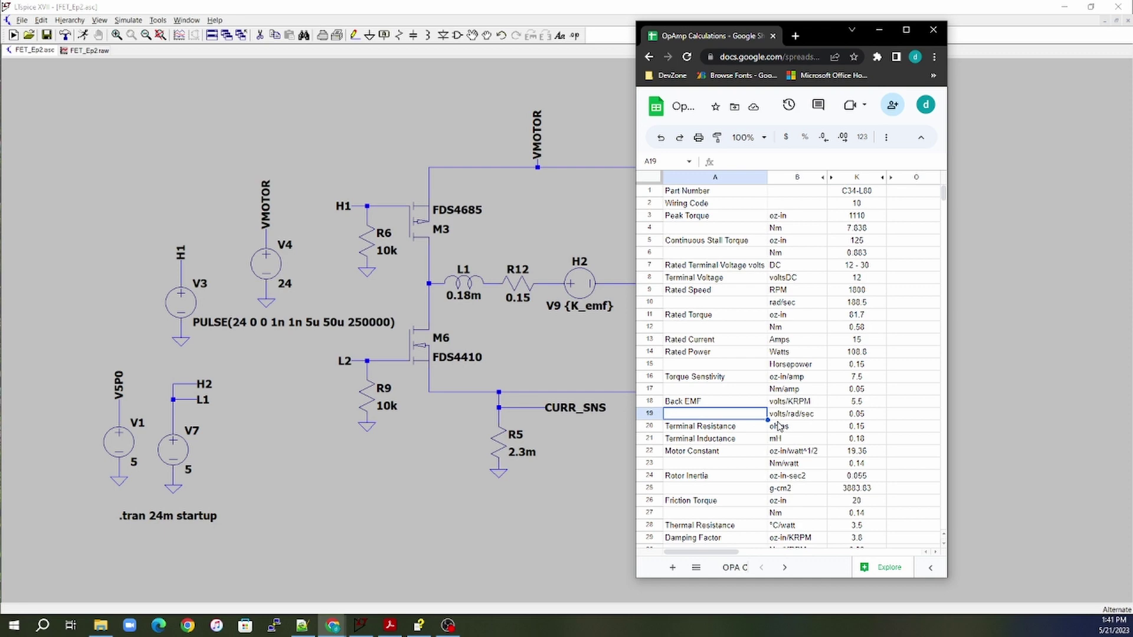
pyautogui.click(760, 441)
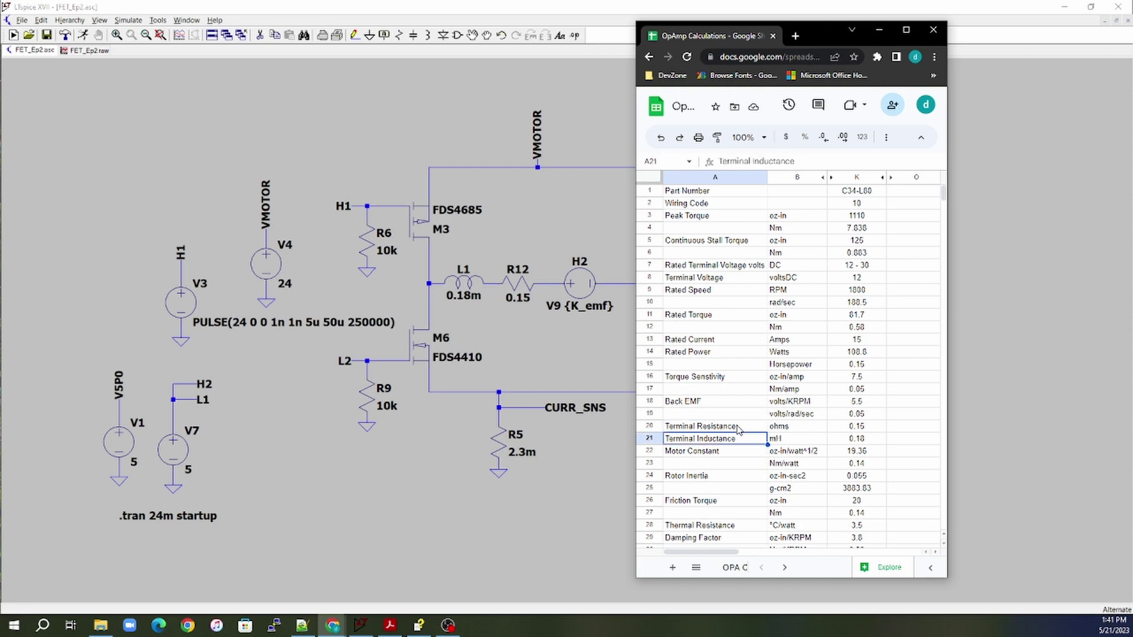
pyautogui.moveTo(738, 429); pyautogui.dragTo(859, 442)
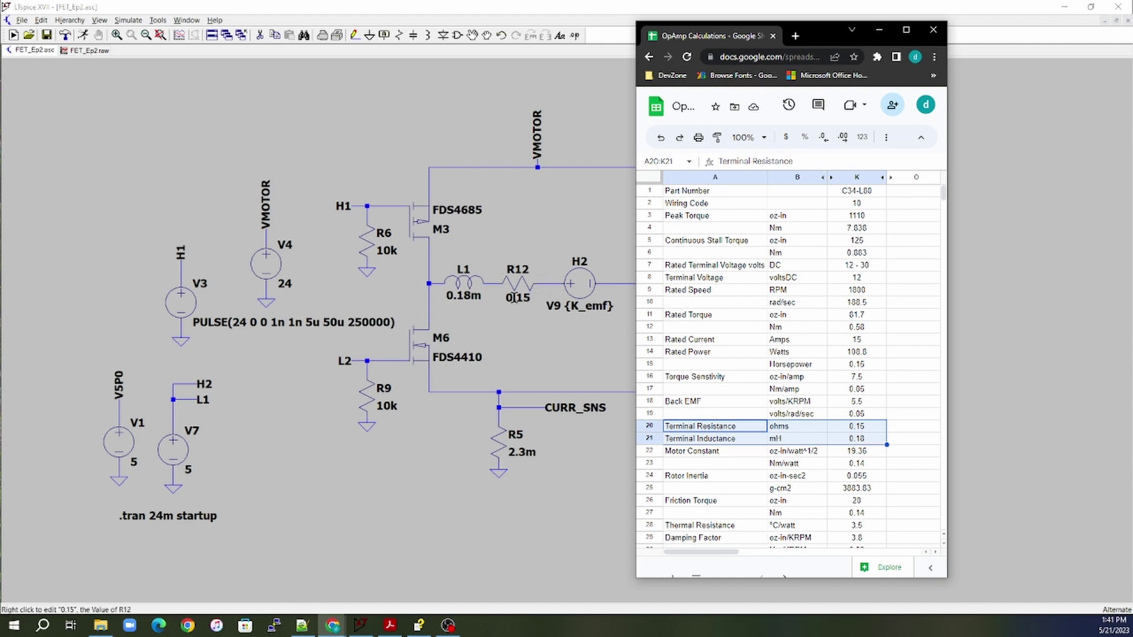
pyautogui.click(519, 301)
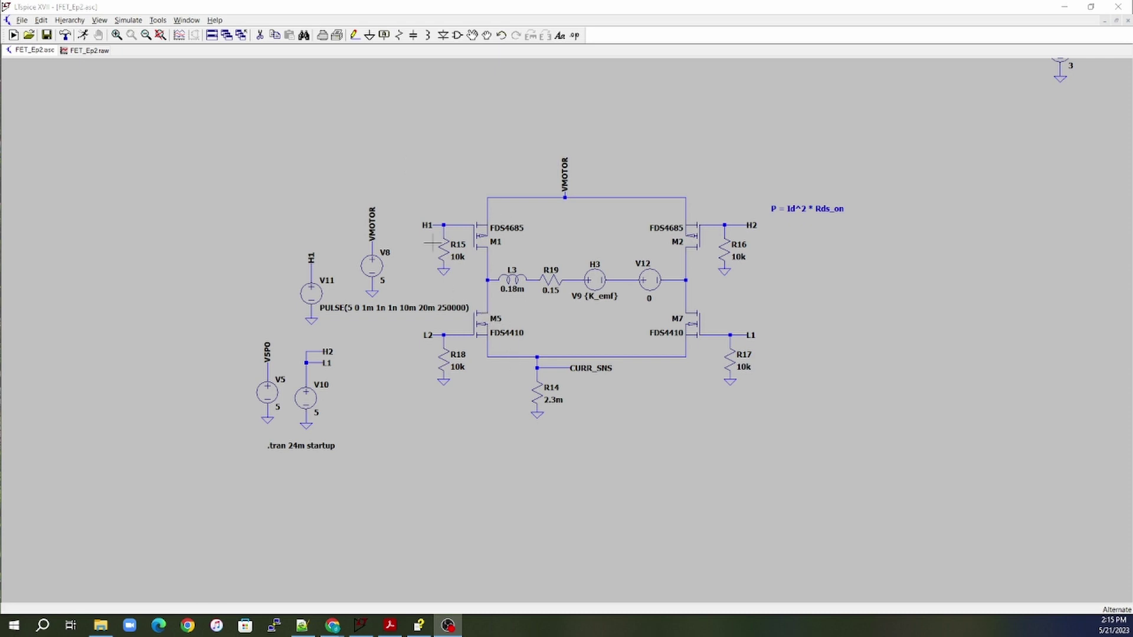
# - Delete low-side transistor M5 with its connecting wires, gate resistor R18 and L2 label
pyautogui.click(260, 35)
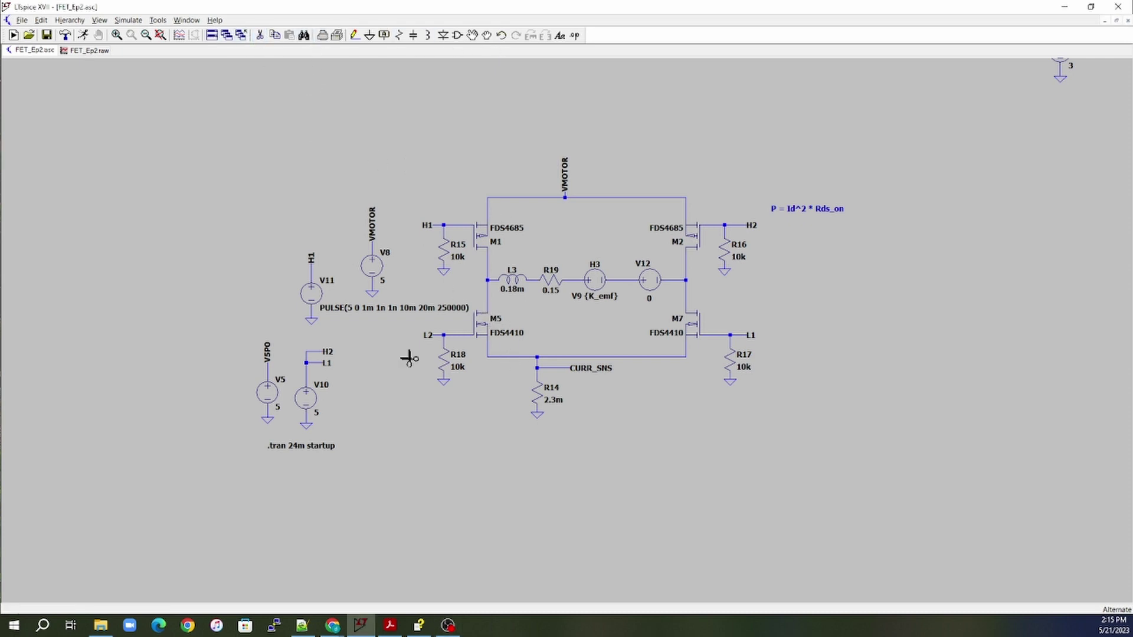
pyautogui.click(484, 323)
pyautogui.click(488, 298)
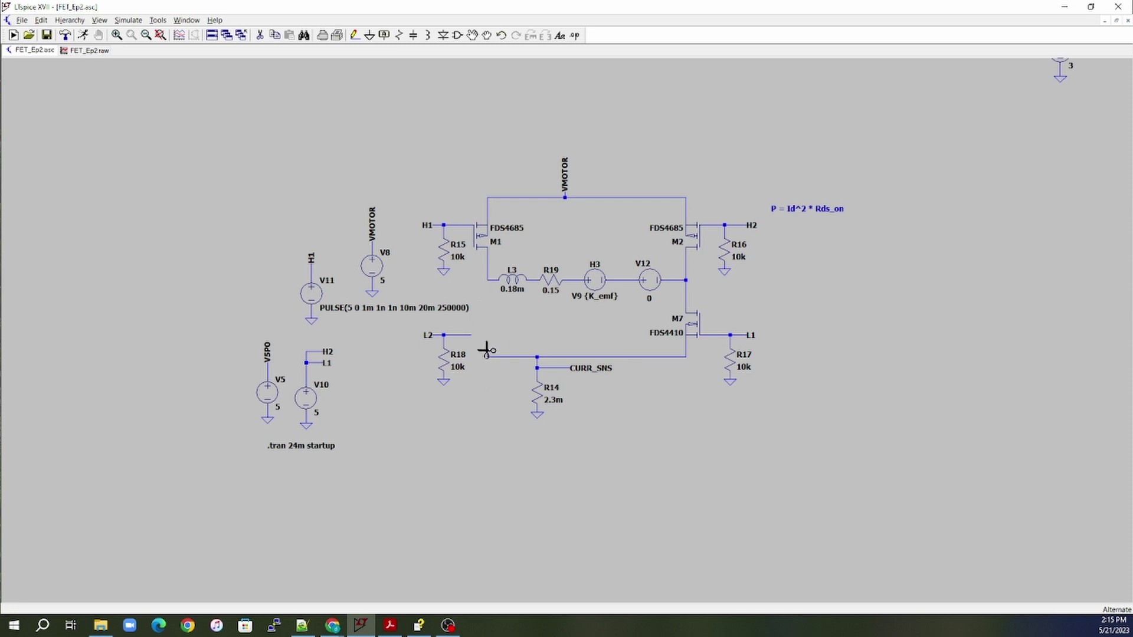
pyautogui.click(488, 348)
pyautogui.click(506, 356)
pyautogui.moveTo(496, 391); pyautogui.dragTo(406, 329)
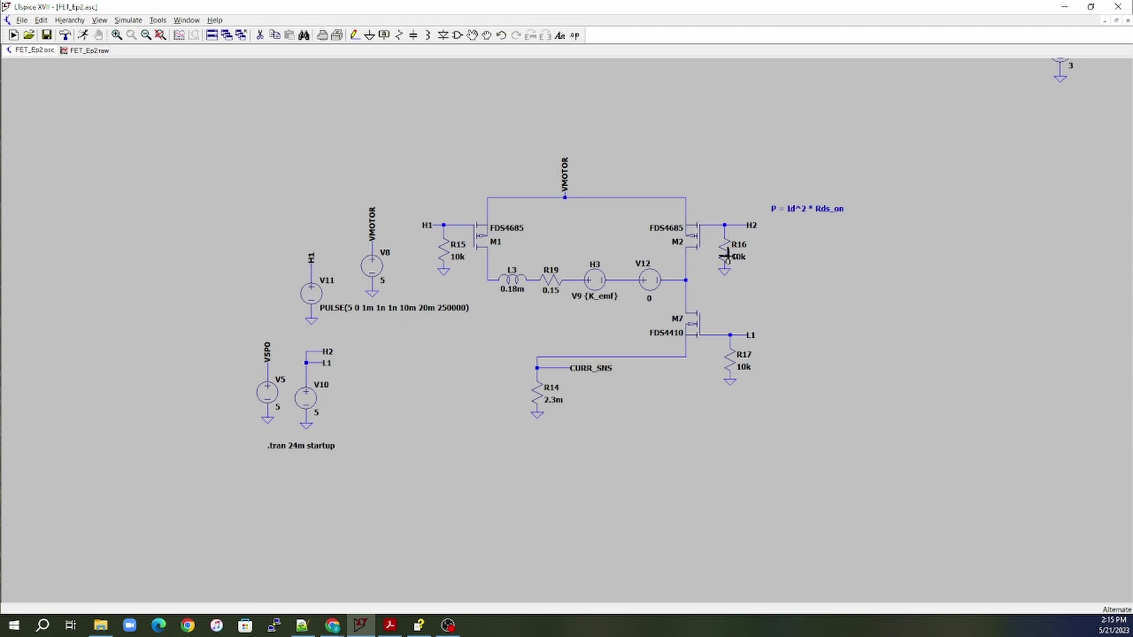
# - Delete high-side transistor M2, its gate resistor R16, the H2 gate label and the wires that connected them
pyautogui.moveTo(770, 279); pyautogui.dragTo(691, 220)
pyautogui.click(690, 239)
pyautogui.click(686, 262)
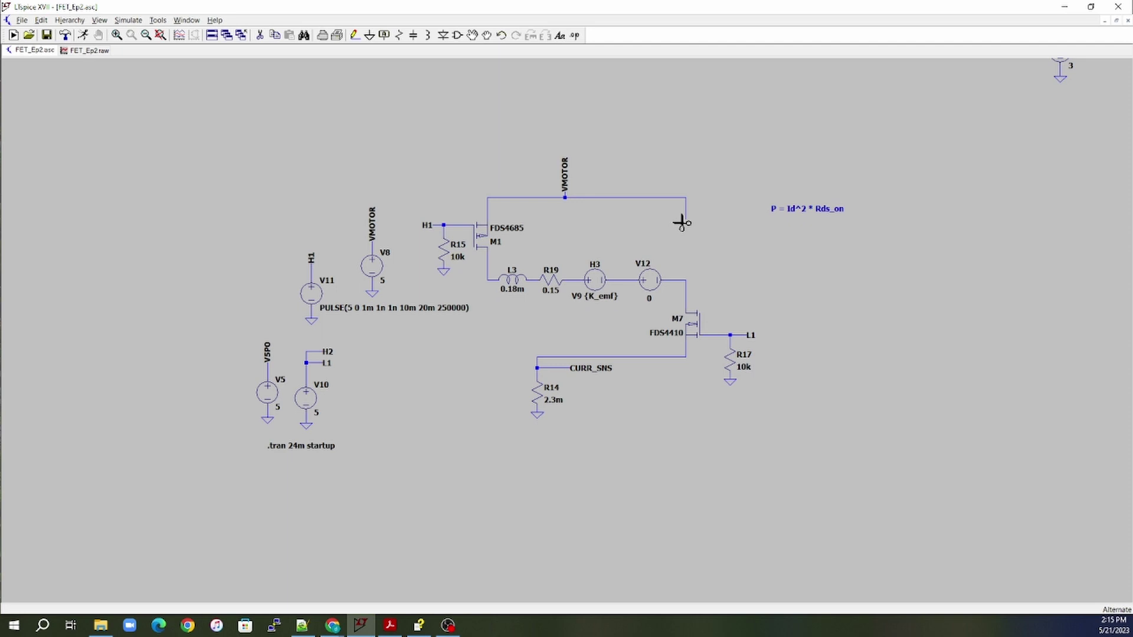
pyautogui.click(626, 198)
# - Move the VMOTOR label directly above M1 and delete the leftover horizontal supply wire
pyautogui.click(472, 36)
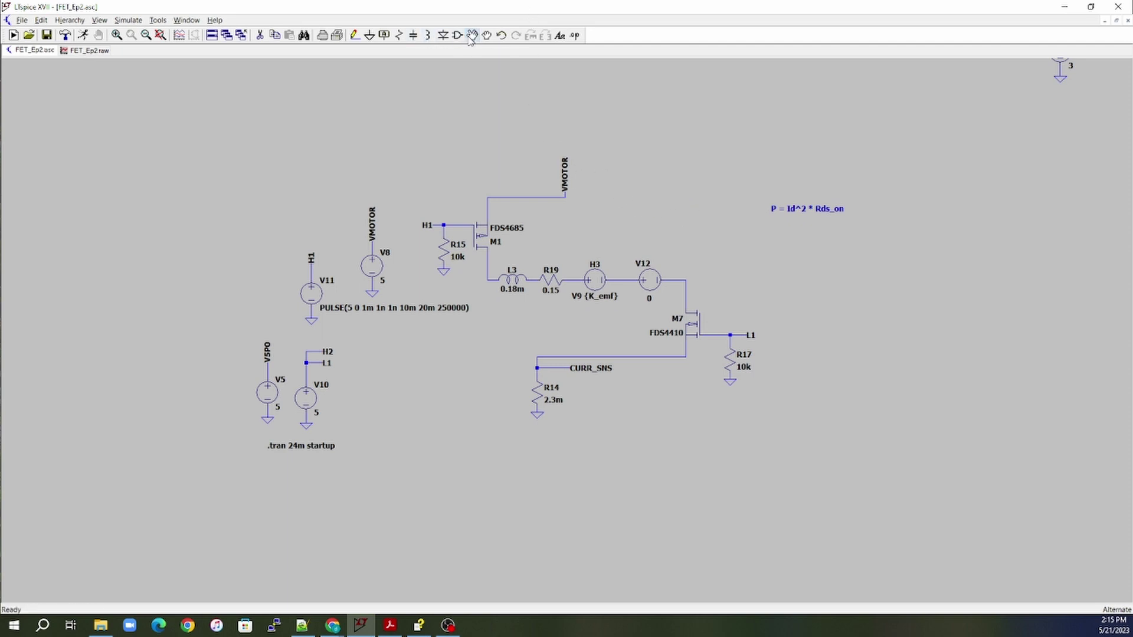
pyautogui.click(565, 174)
pyautogui.hotkey('ctrl', 'r')
pyautogui.click(479, 173)
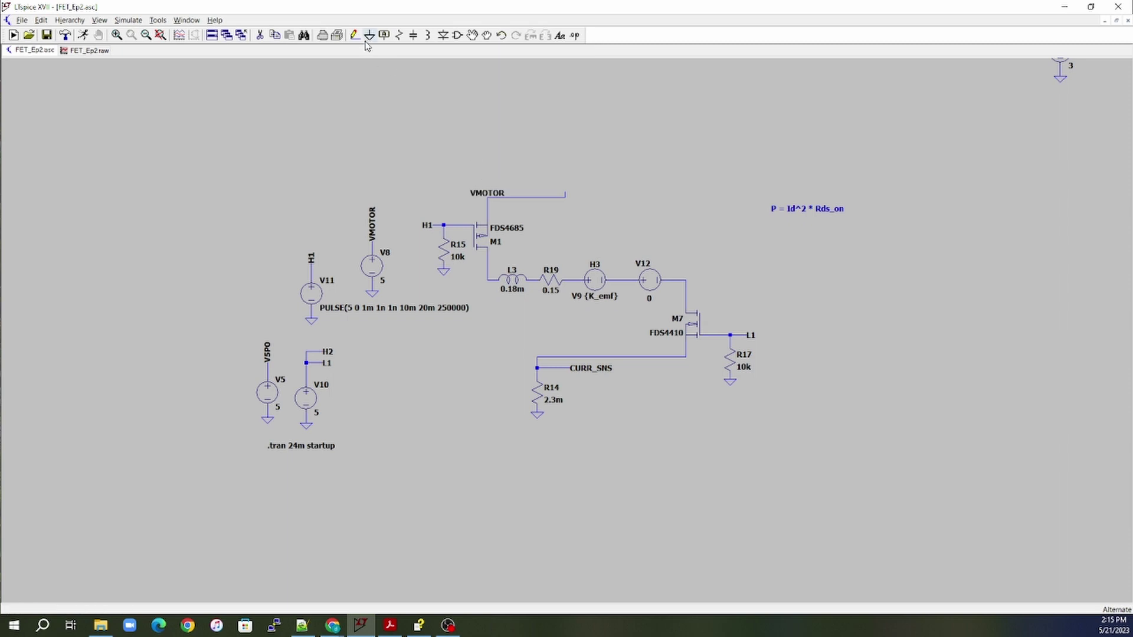
pyautogui.click(260, 35)
pyautogui.click(564, 198)
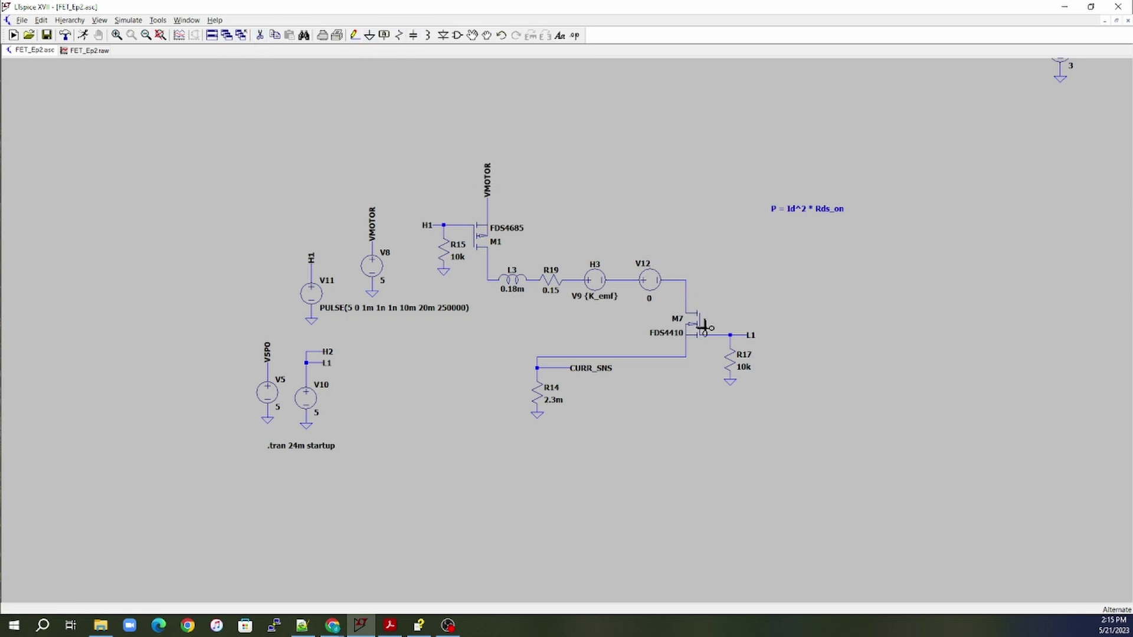
pyautogui.press('Escape')
pyautogui.hotkey('ctrl', 'z')
pyautogui.write('NMOS')
pyautogui.press('Return')
pyautogui.write('Vgs')
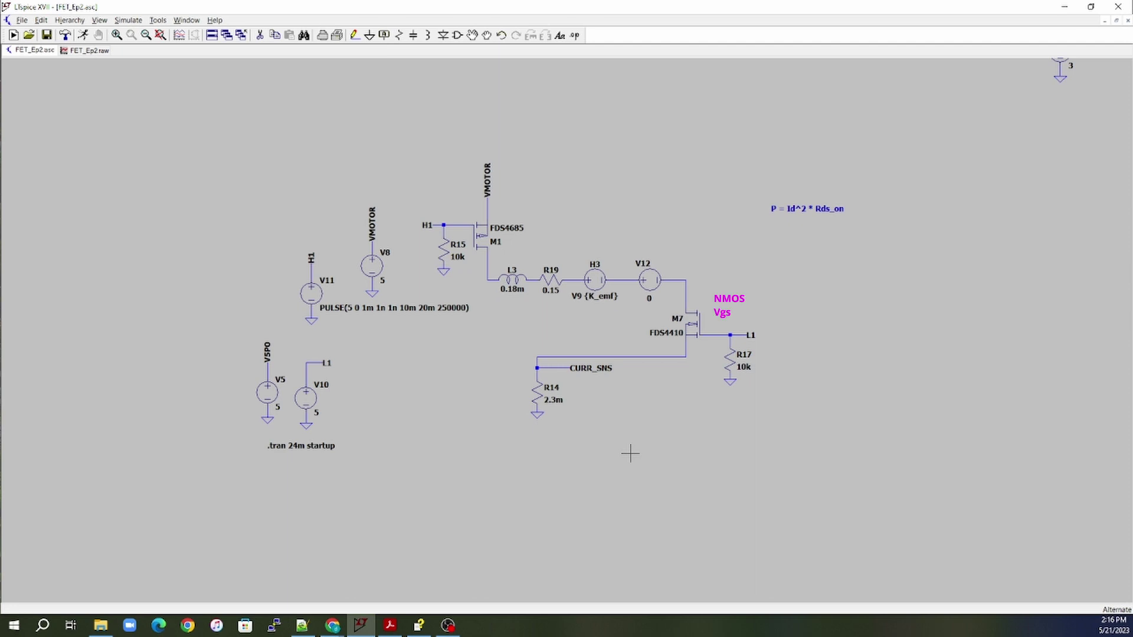
pyautogui.write(' > Vgs_th')
pyautogui.write('Vg')
pyautogui.write('s > 1.5V')
pyautogui.press('BackSpace')
# - Review the pulse settings of source V11, accept them and run the transient simulation
pyautogui.rightClick(310, 294)
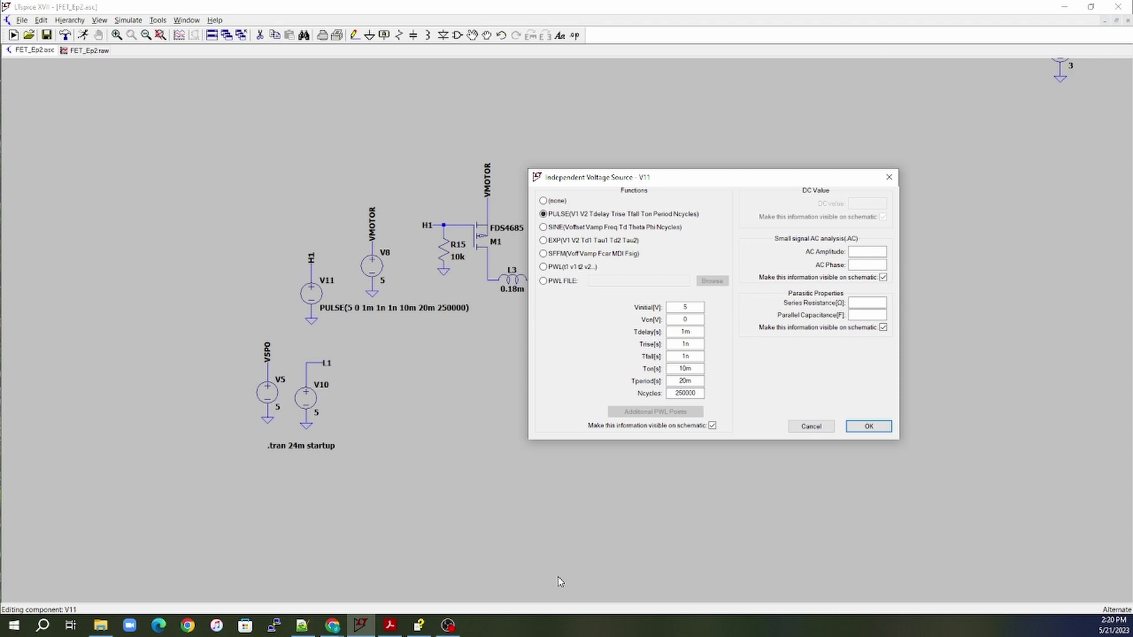
pyautogui.click(869, 426)
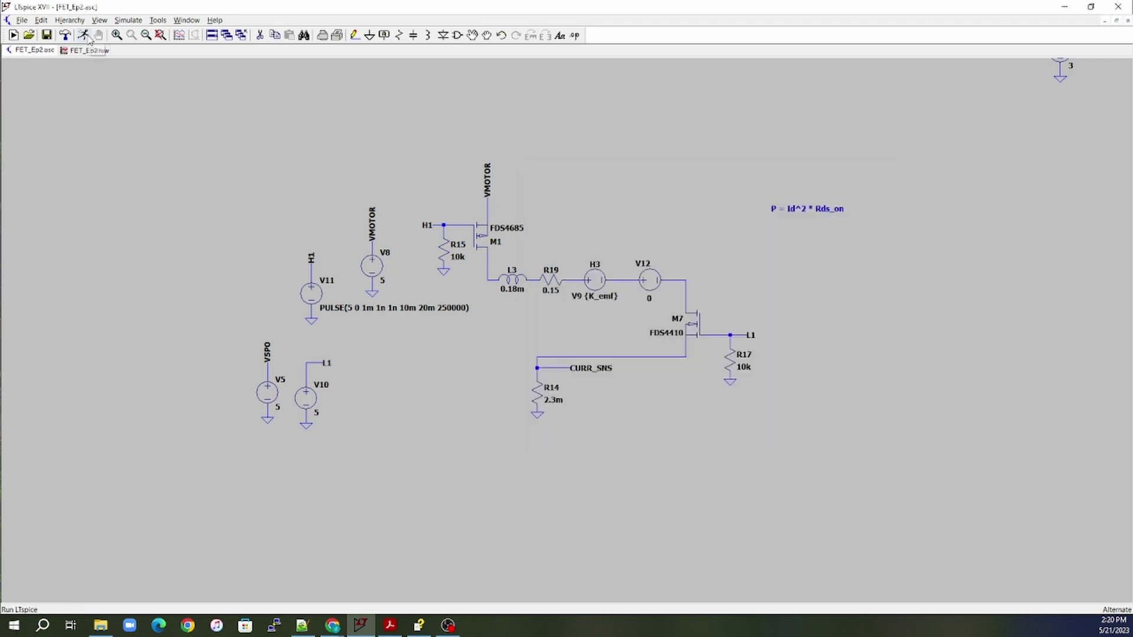
pyautogui.click(85, 36)
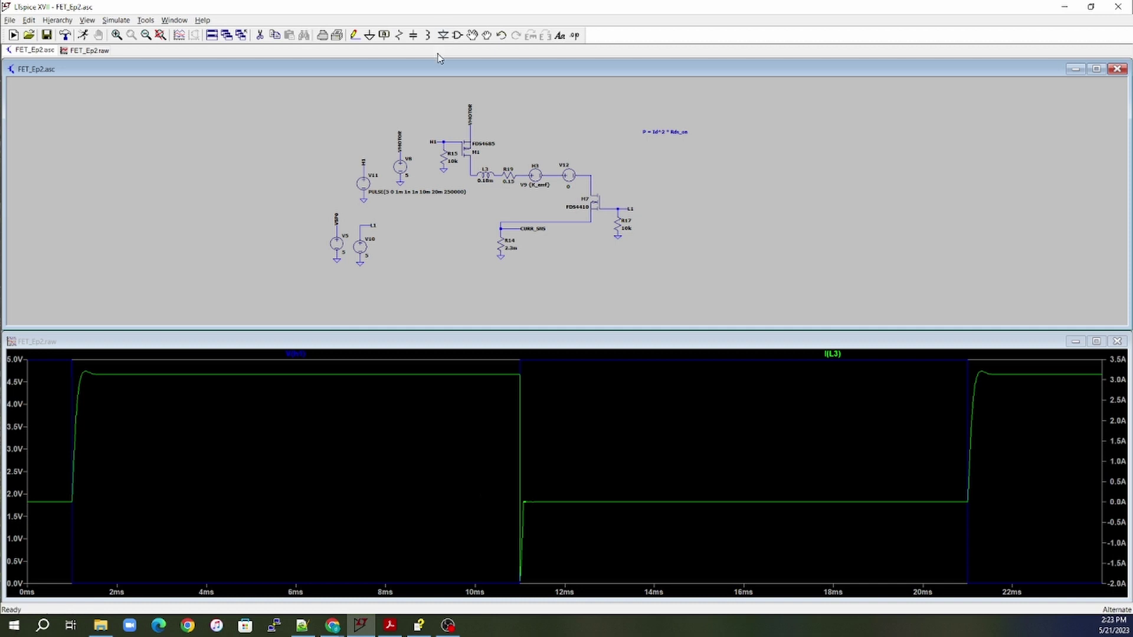
# - Place an upward-pointing diode below M1, wire it between the M1–L3 node and the CURR_SNS rail, and run the simulation
pyautogui.click(442, 35)
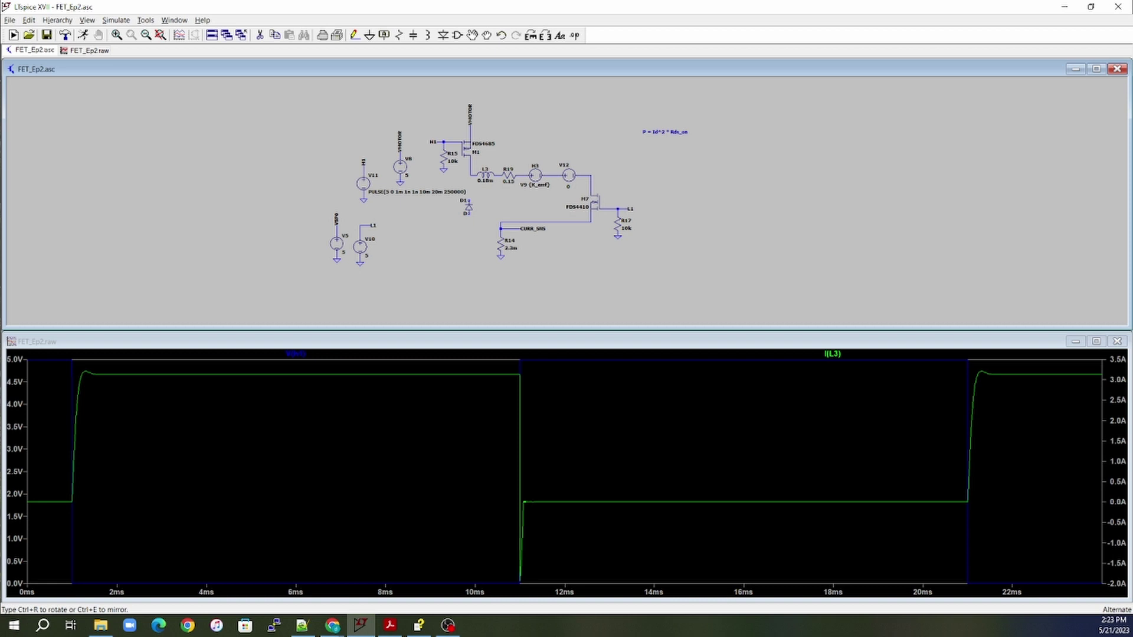
pyautogui.click(469, 206)
pyautogui.click(354, 35)
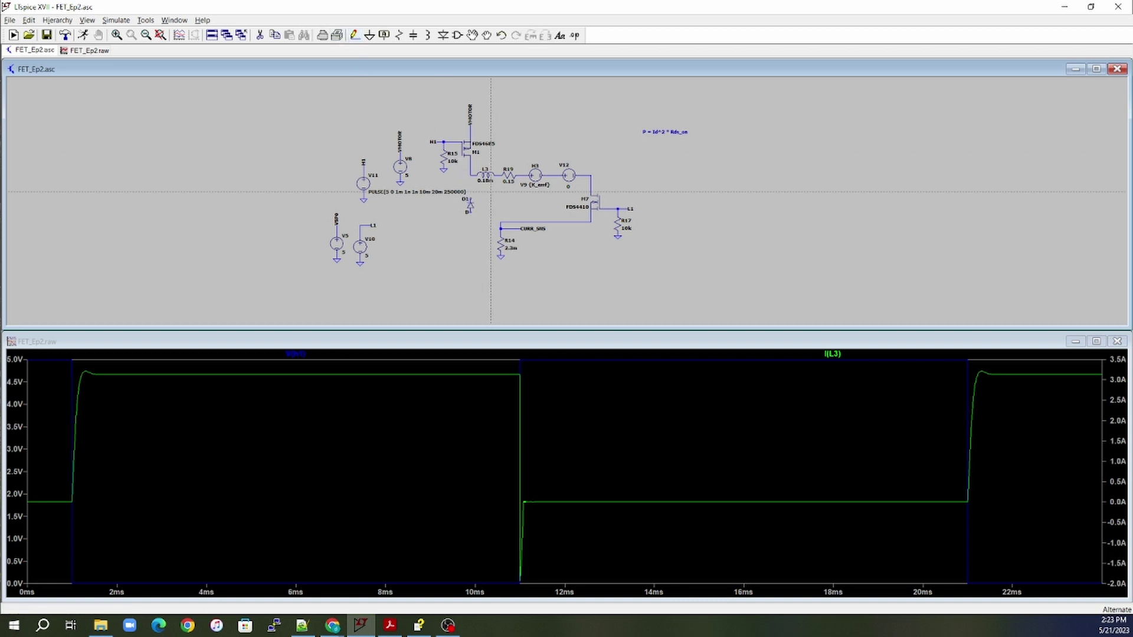
pyautogui.click(470, 175)
pyautogui.click(471, 196)
pyautogui.click(471, 212)
pyautogui.click(500, 222)
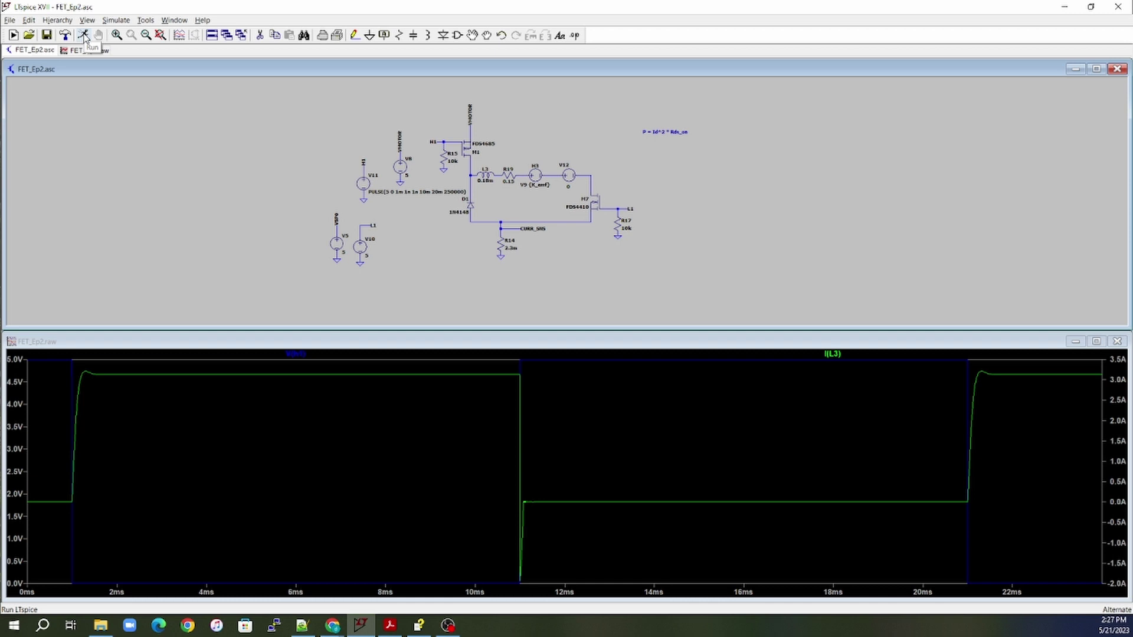
pyautogui.click(84, 35)
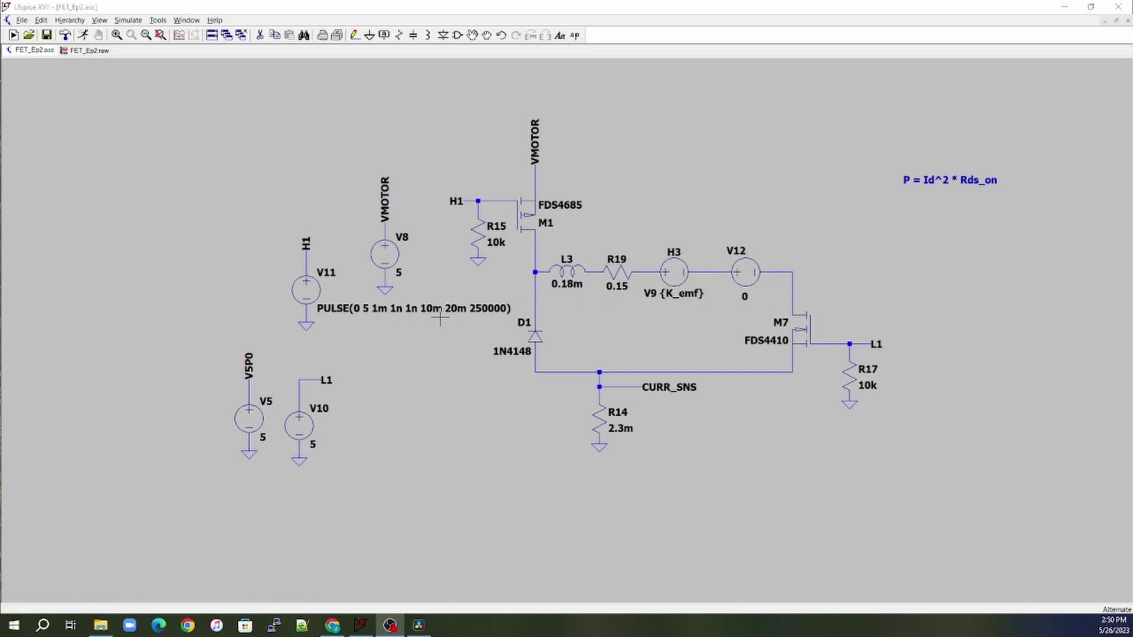
# - Set the DC value of the VMOTOR source V8 to 24 V
pyautogui.rightClick(390, 255)
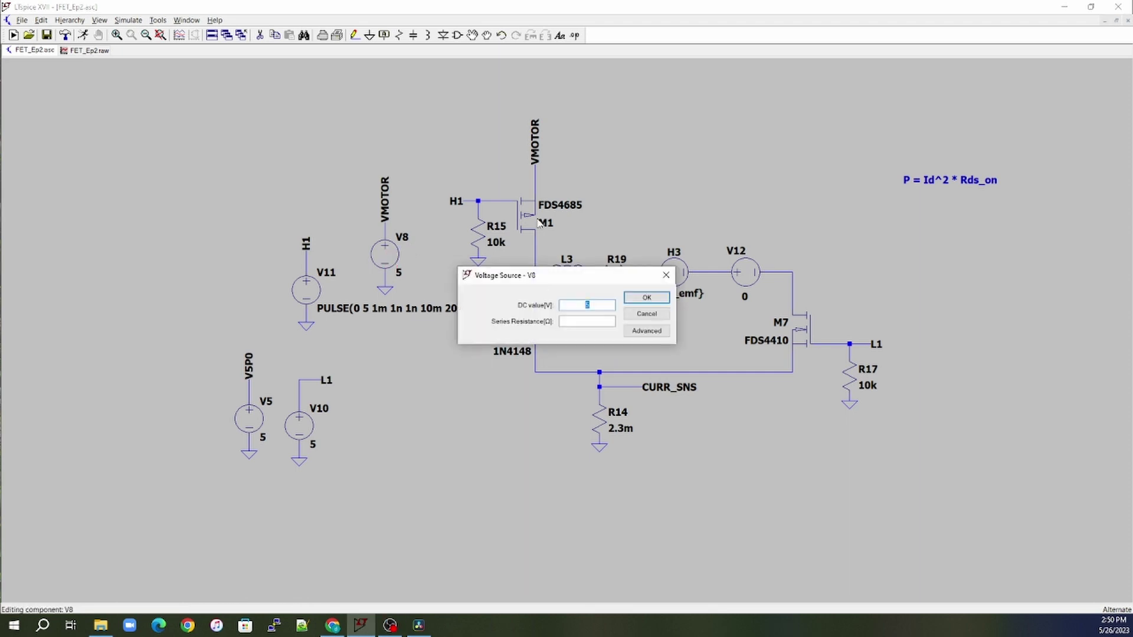
pyautogui.write('24')
pyautogui.press('Return')
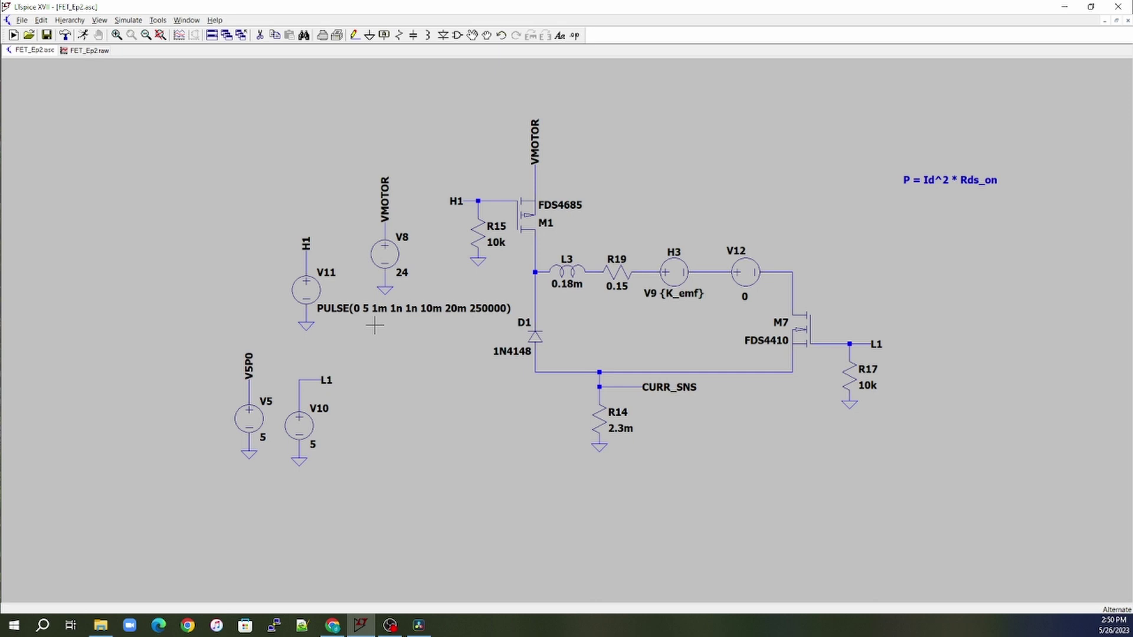
# - Move the H1 label off M1's gate wire so the gate is left undriven, and bring up the waveform results
pyautogui.click(472, 34)
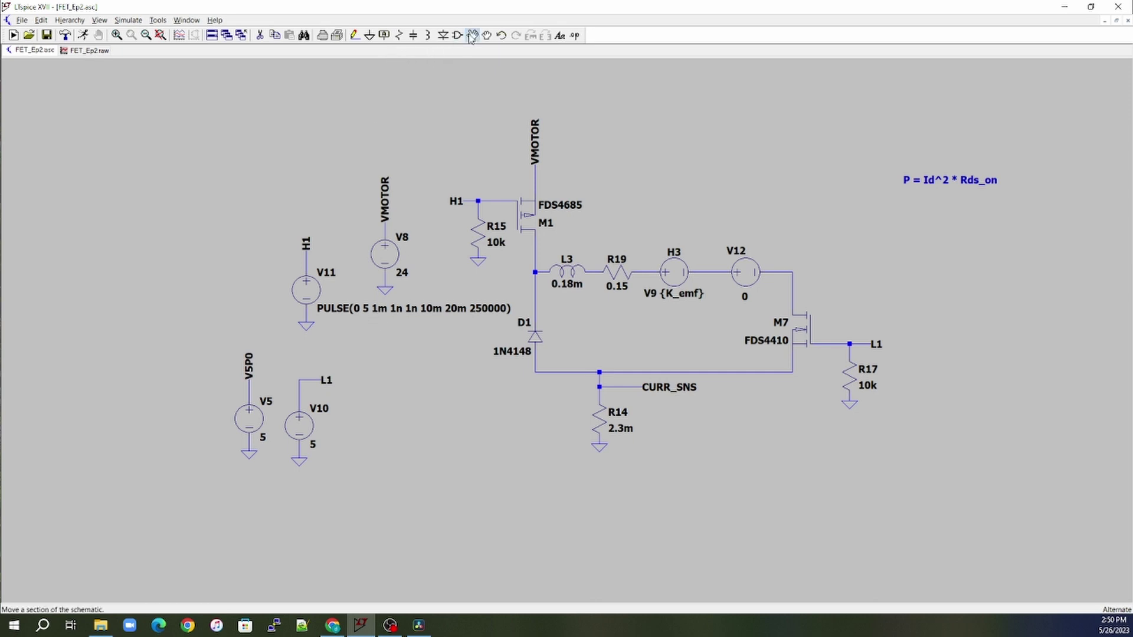
pyautogui.click(456, 201)
pyautogui.click(456, 171)
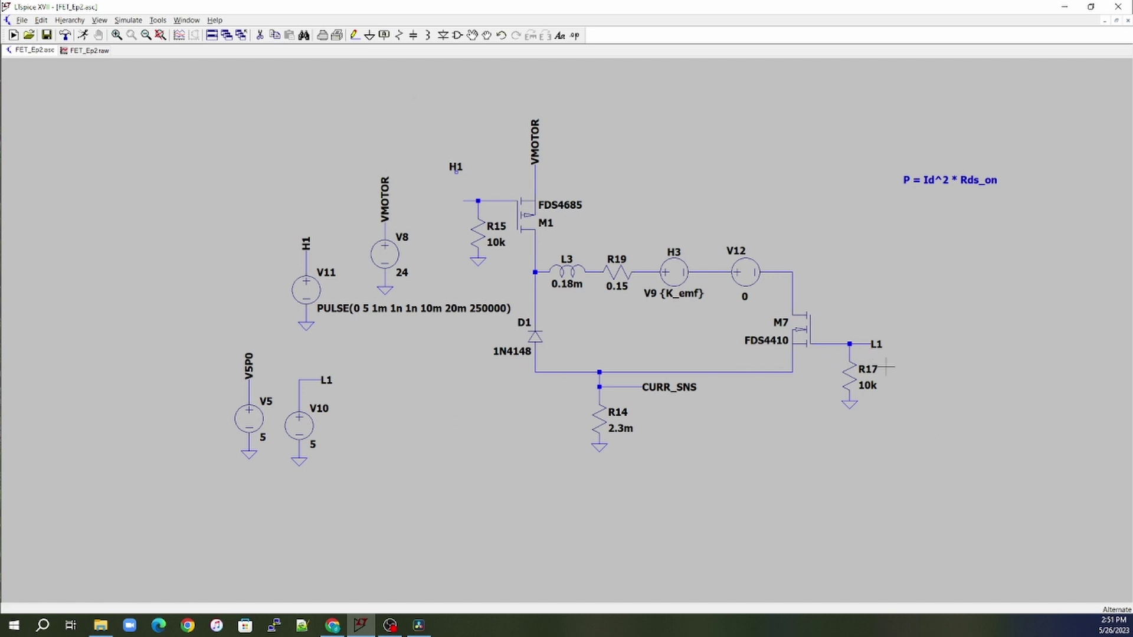
pyautogui.moveTo(818, 337)
pyautogui.click(89, 50)
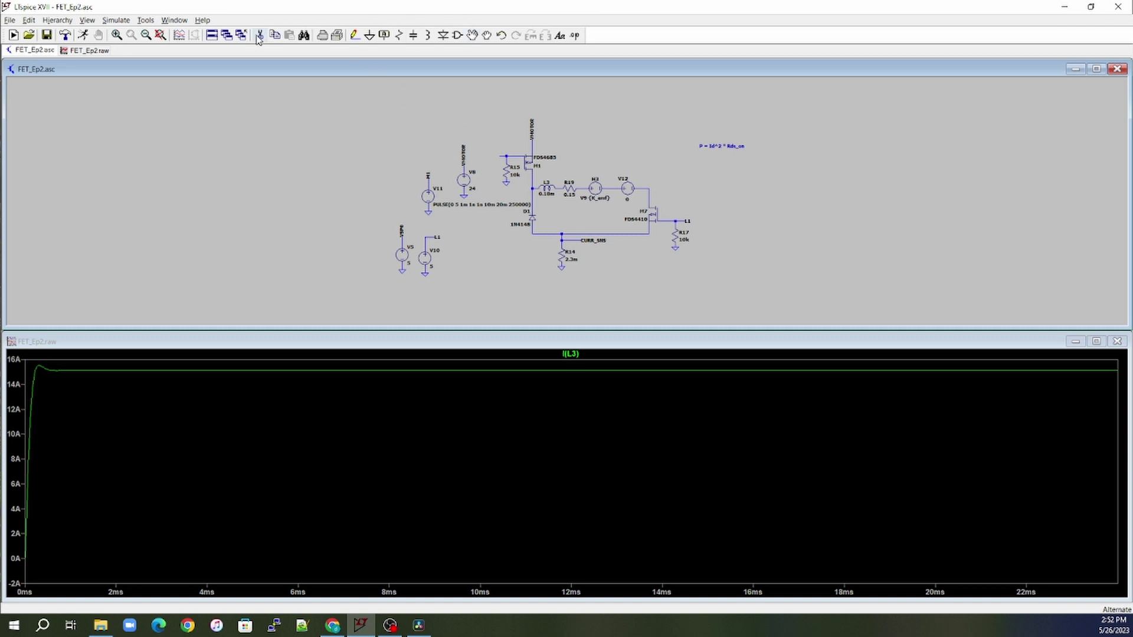
# - Copy the H1 label from source V11 onto M1's gate wire and run the simulation
pyautogui.click(274, 36)
pyautogui.click(428, 175)
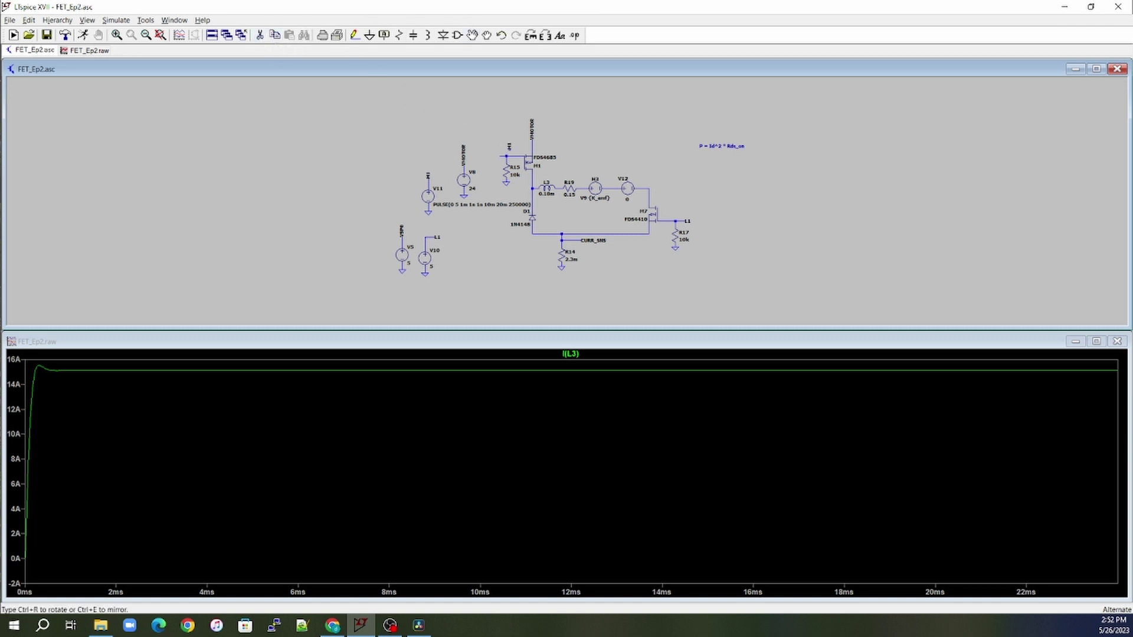
pyautogui.click(501, 156)
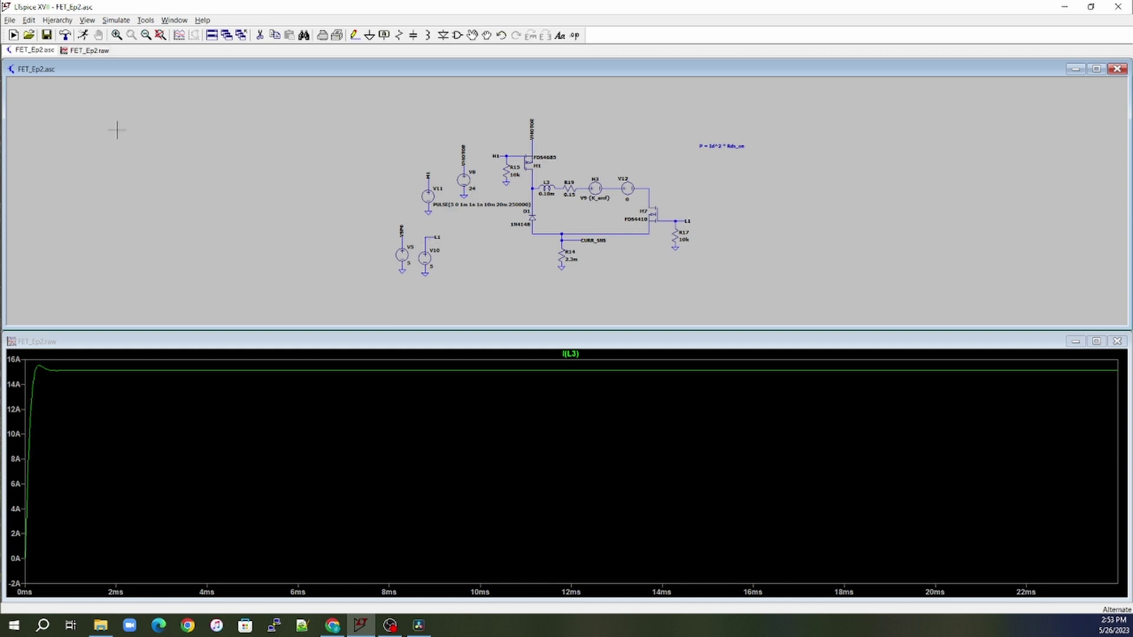
pyautogui.click(84, 35)
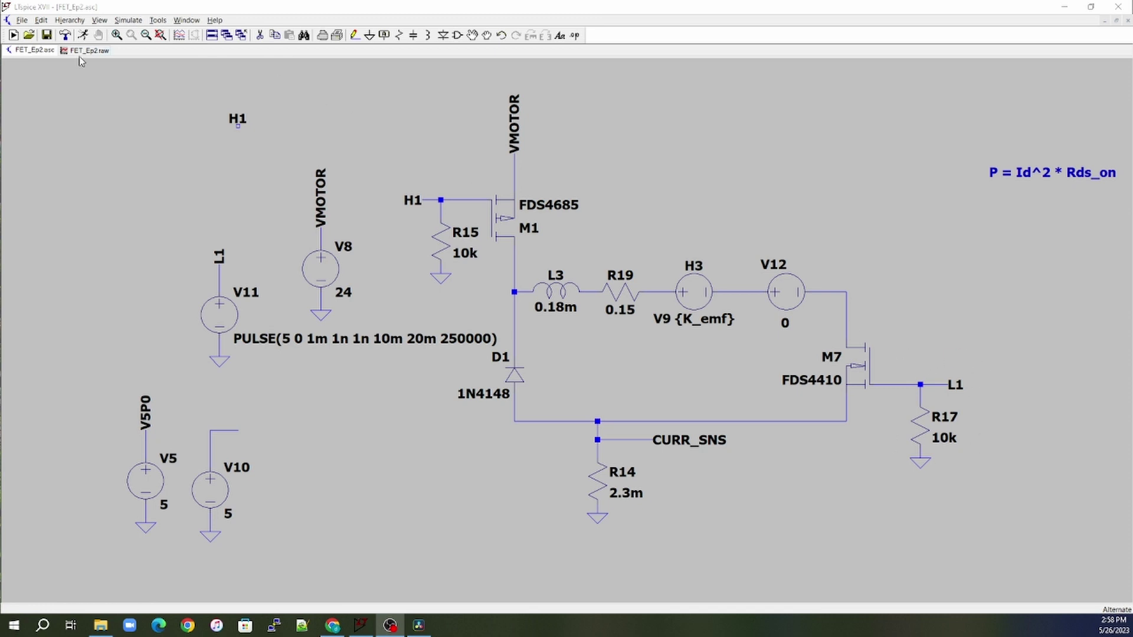
# - Run the simulation with pulse source V11 driving the L1 gate signal
pyautogui.click(86, 35)
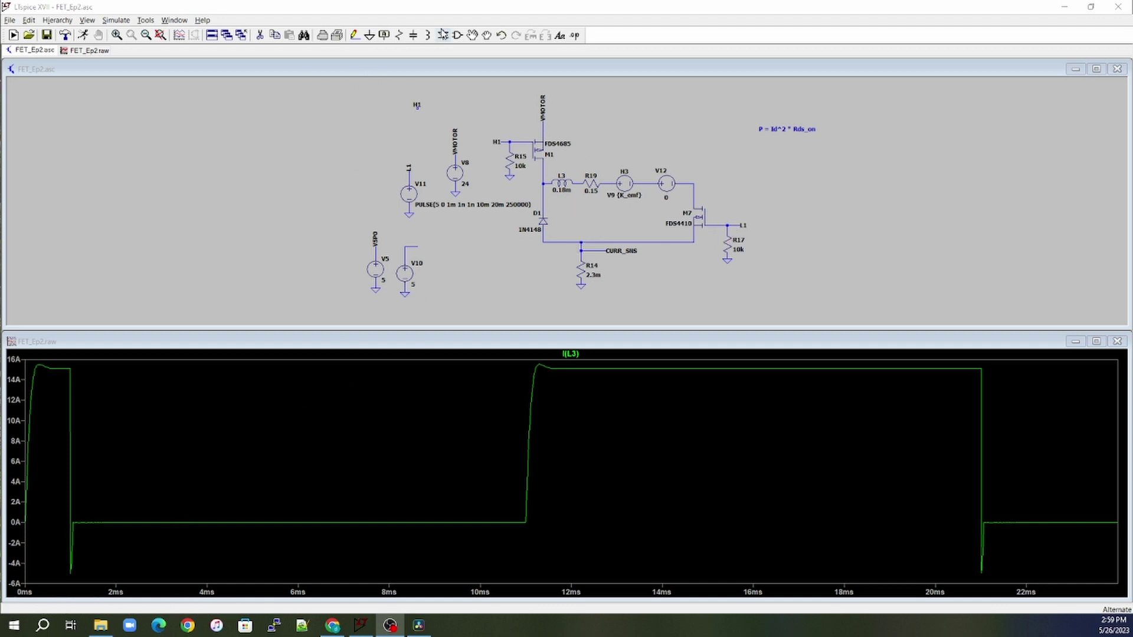
# - Move diode D1 out of the branch below M1 to the spot directly above M7
pyautogui.click(472, 36)
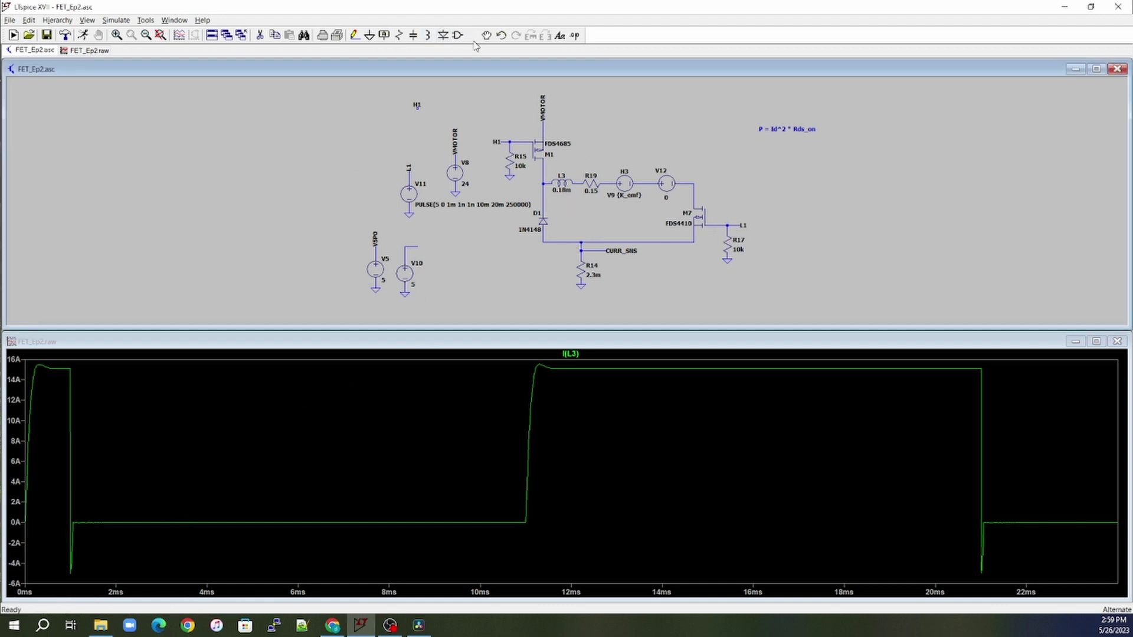
pyautogui.click(544, 222)
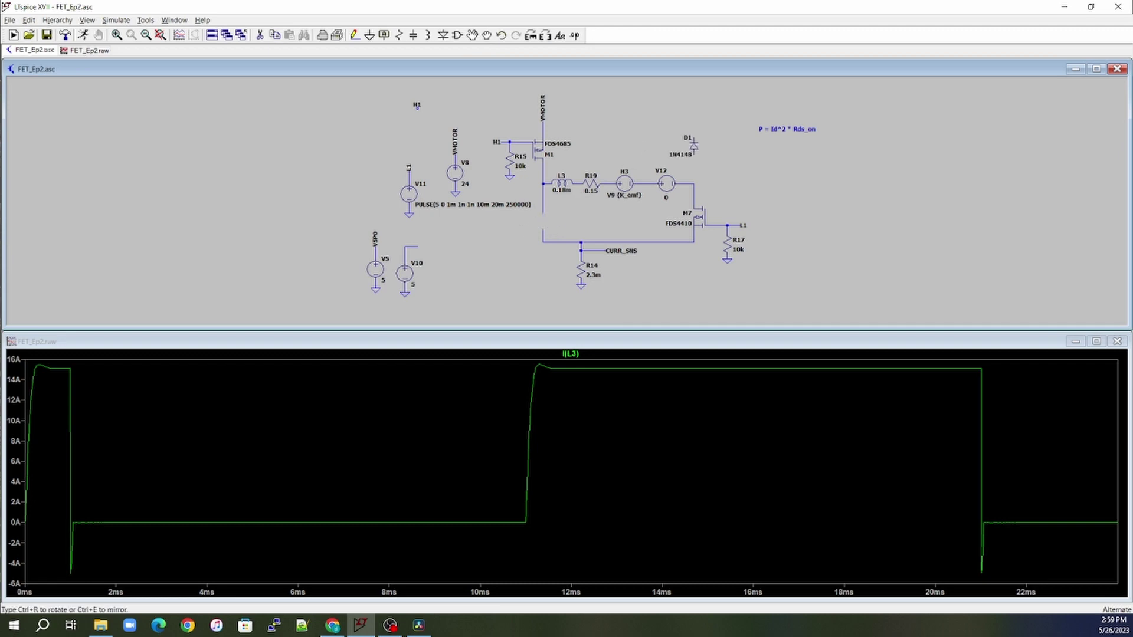
pyautogui.click(694, 144)
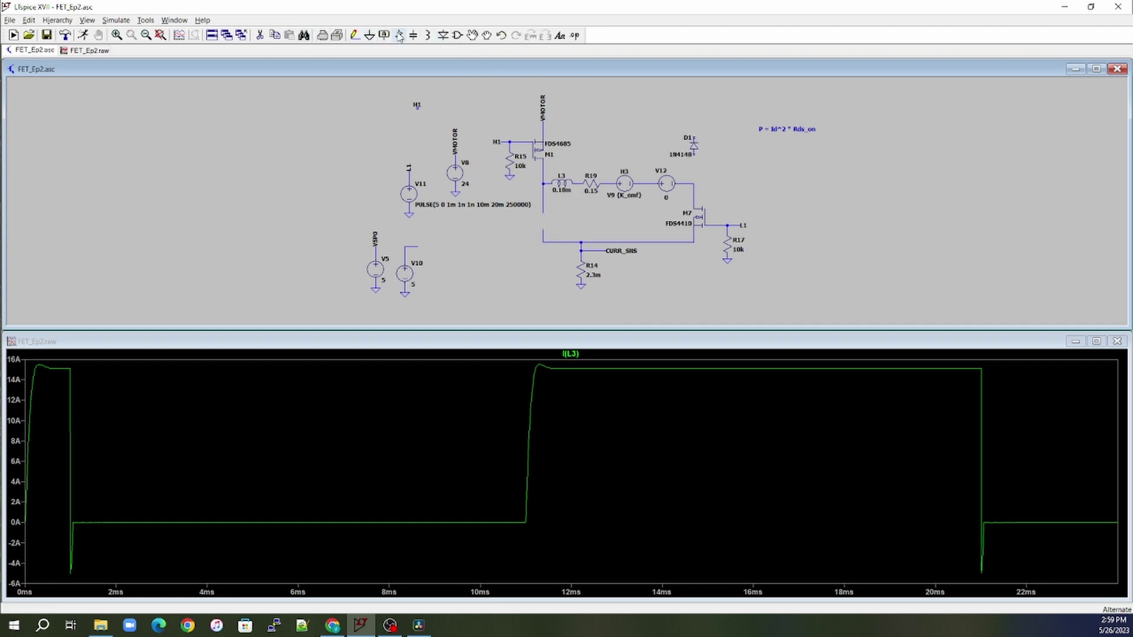
# - Wire diode D1 between the VMOTOR node and the node joining V12 to M7's drain
pyautogui.click(354, 35)
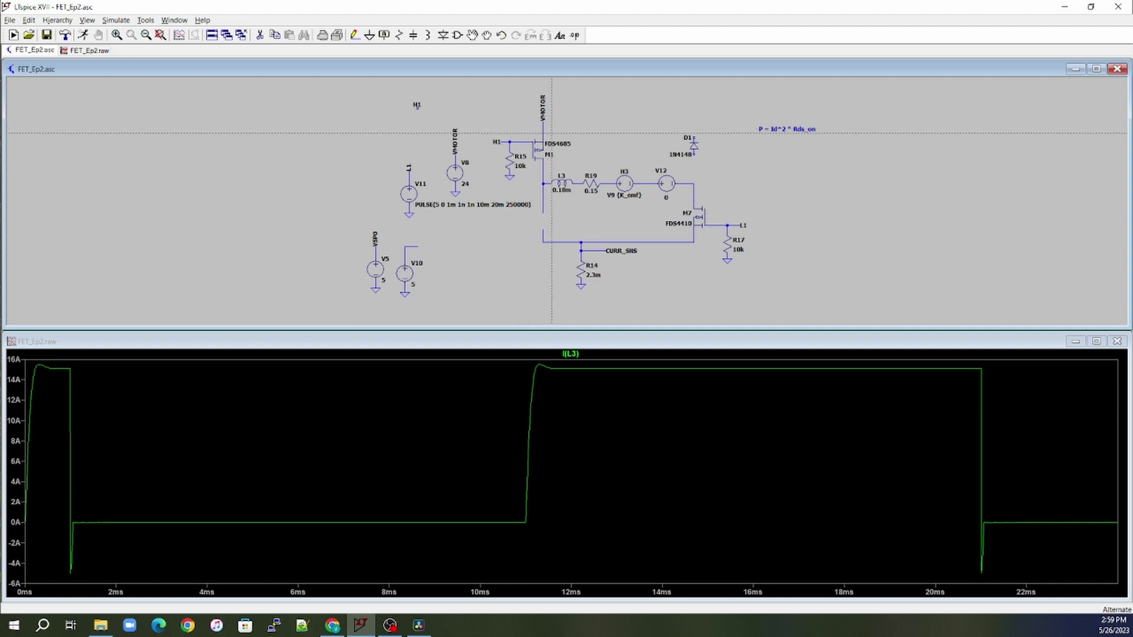
pyautogui.click(543, 128)
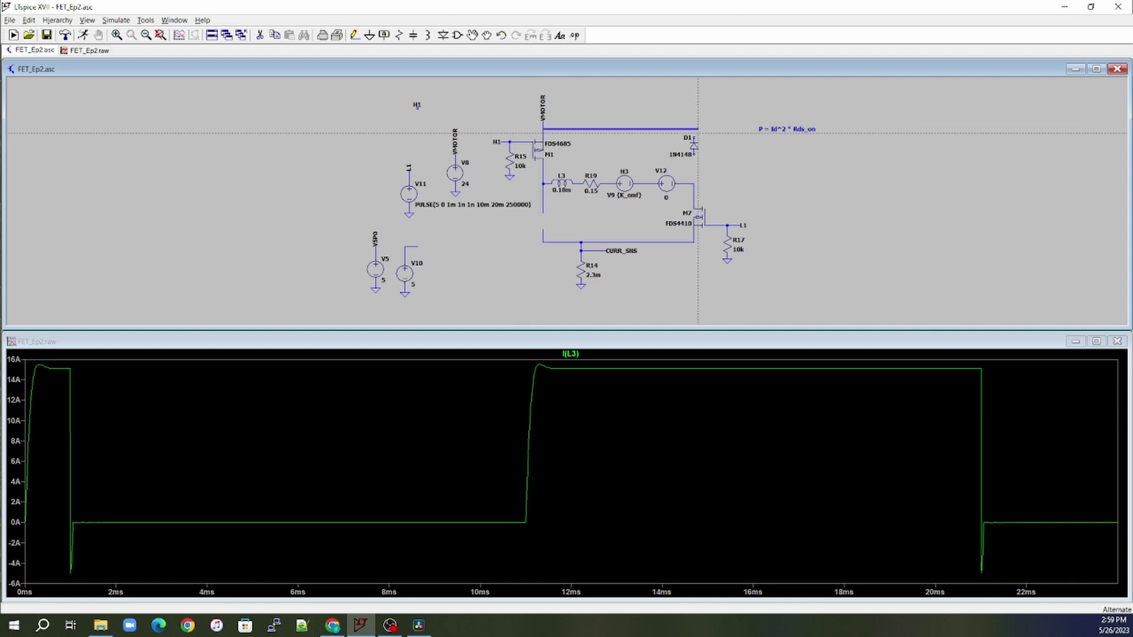
pyautogui.click(694, 137)
pyautogui.click(695, 155)
pyautogui.click(694, 183)
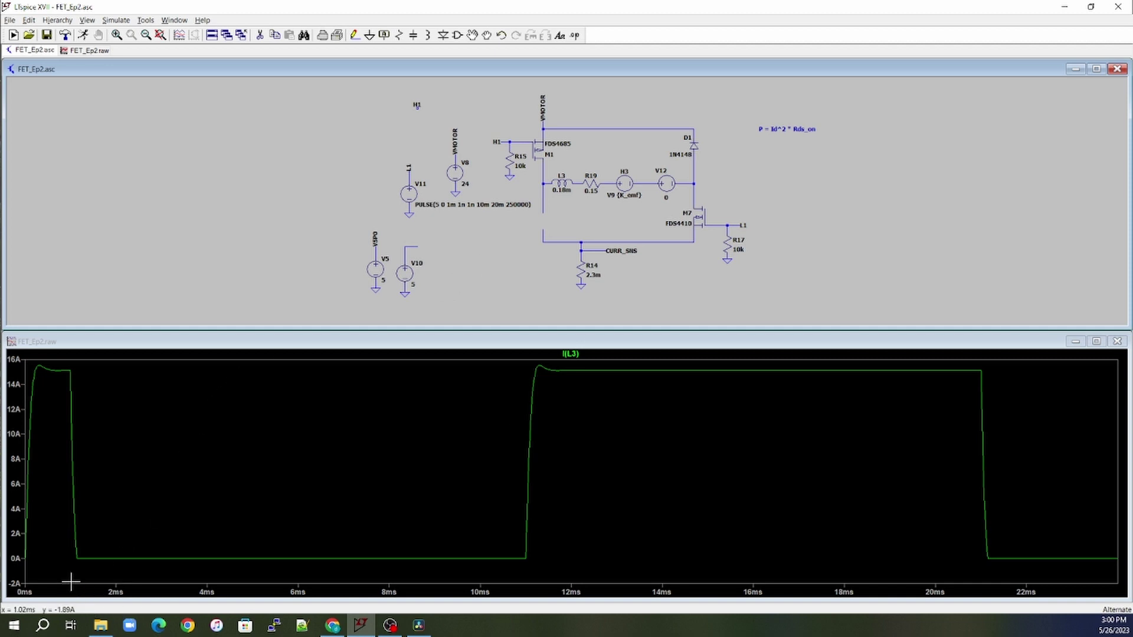
# - Copy diode D1 into the open gap between M1's output node and the CURR_SNS wire
pyautogui.click(259, 35)
pyautogui.click(275, 35)
pyautogui.click(694, 146)
pyautogui.click(543, 221)
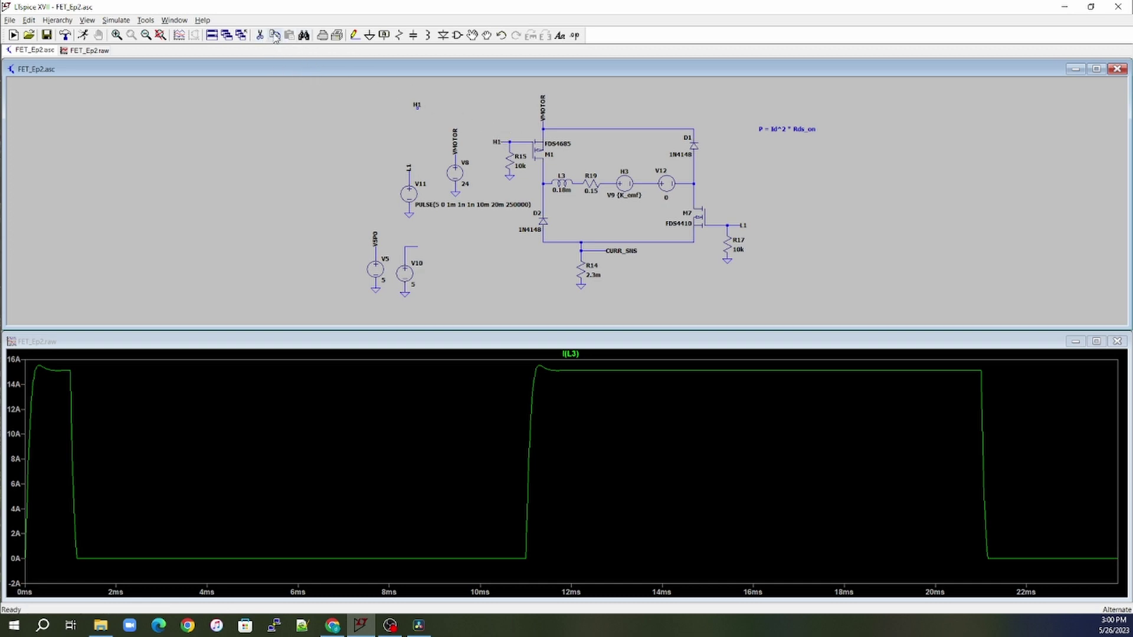
# - Move the L1 label from source V11 to V10's wire and attach the loose H1 label to V11
pyautogui.click(472, 35)
pyautogui.click(420, 240)
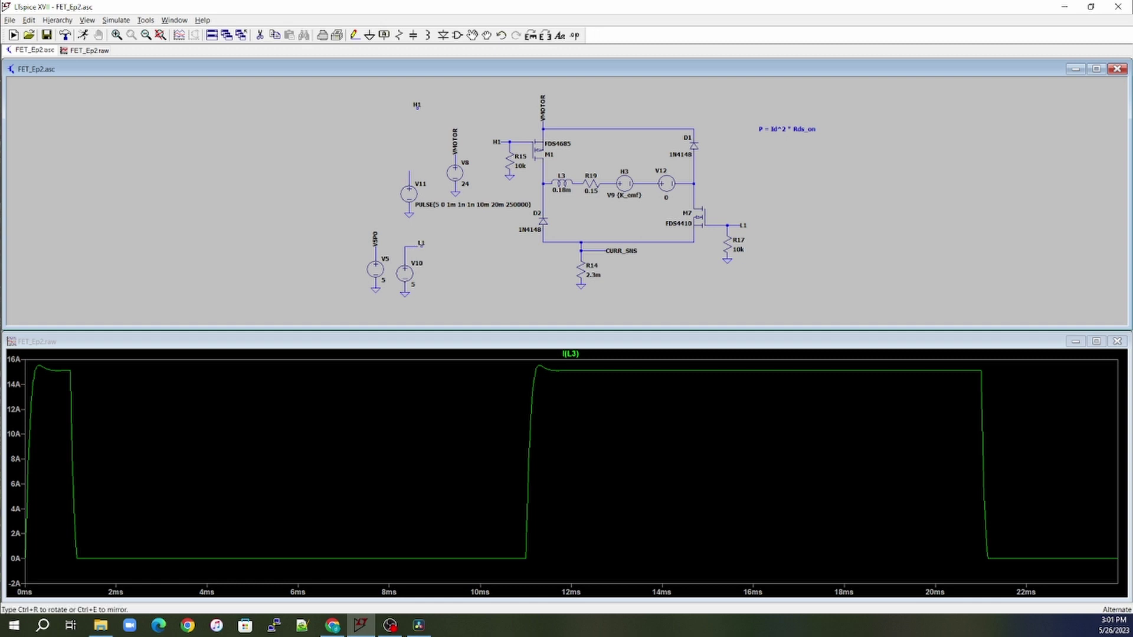
pyautogui.click(420, 245)
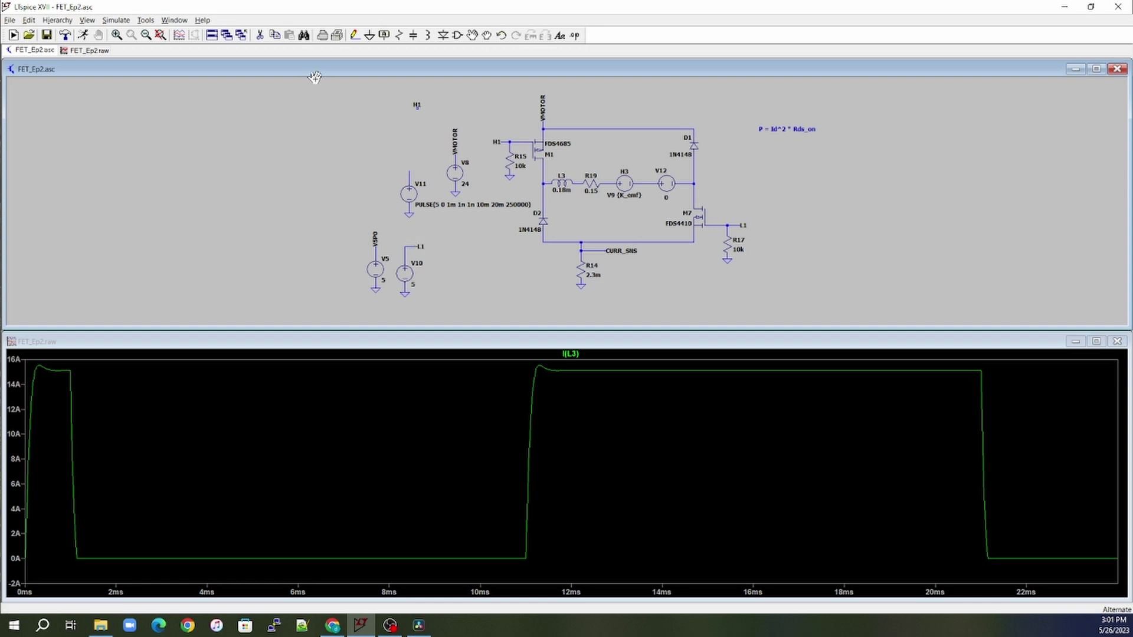
pyautogui.click(415, 104)
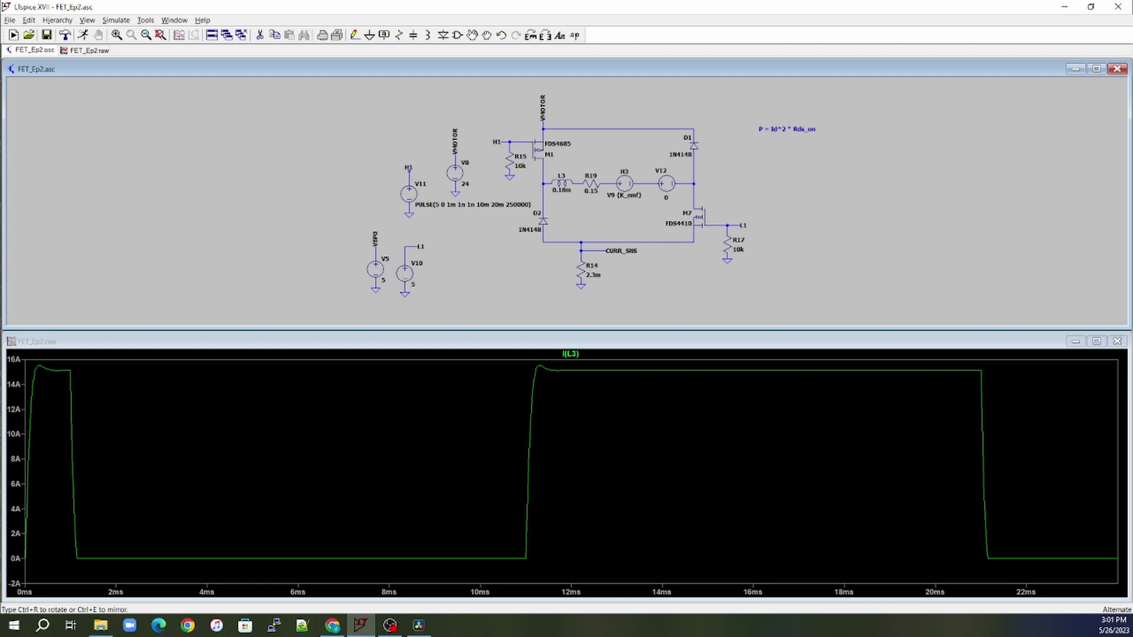
pyautogui.click(412, 140)
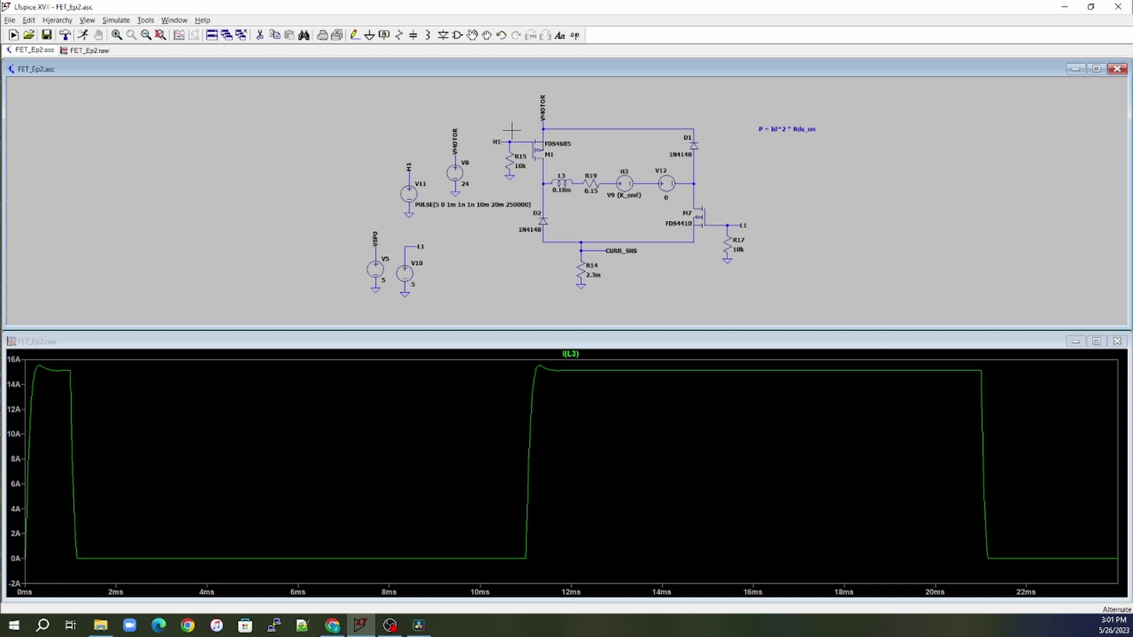
# - Set the initial pulse voltage of source V11 to 24 V and run the simulation
pyautogui.rightClick(436, 204)
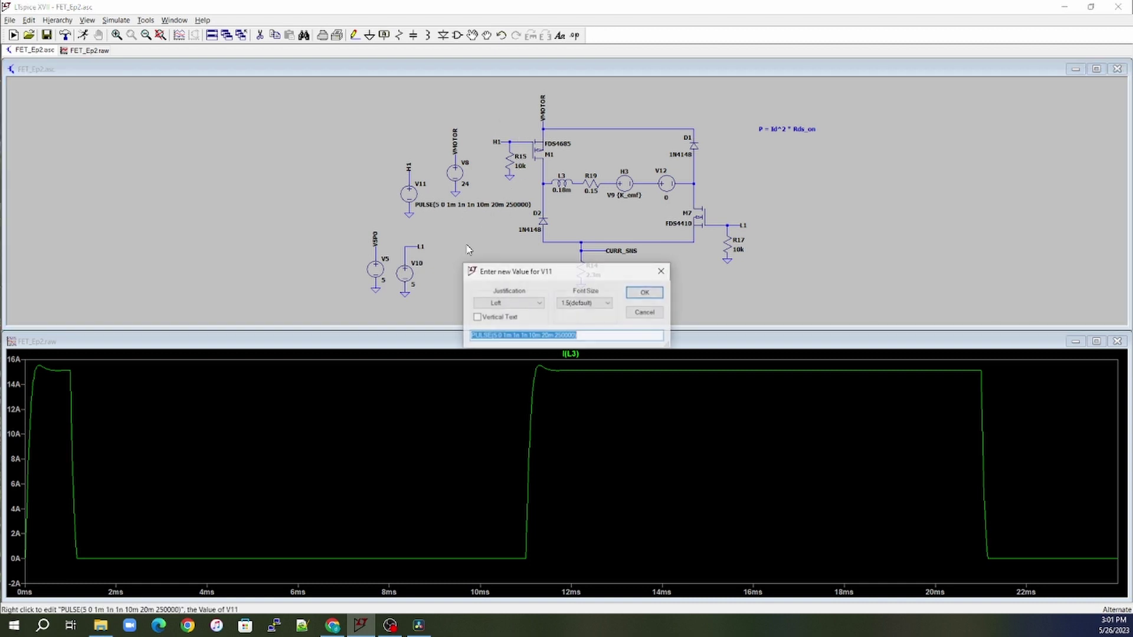
pyautogui.click(645, 292)
pyautogui.rightClick(411, 187)
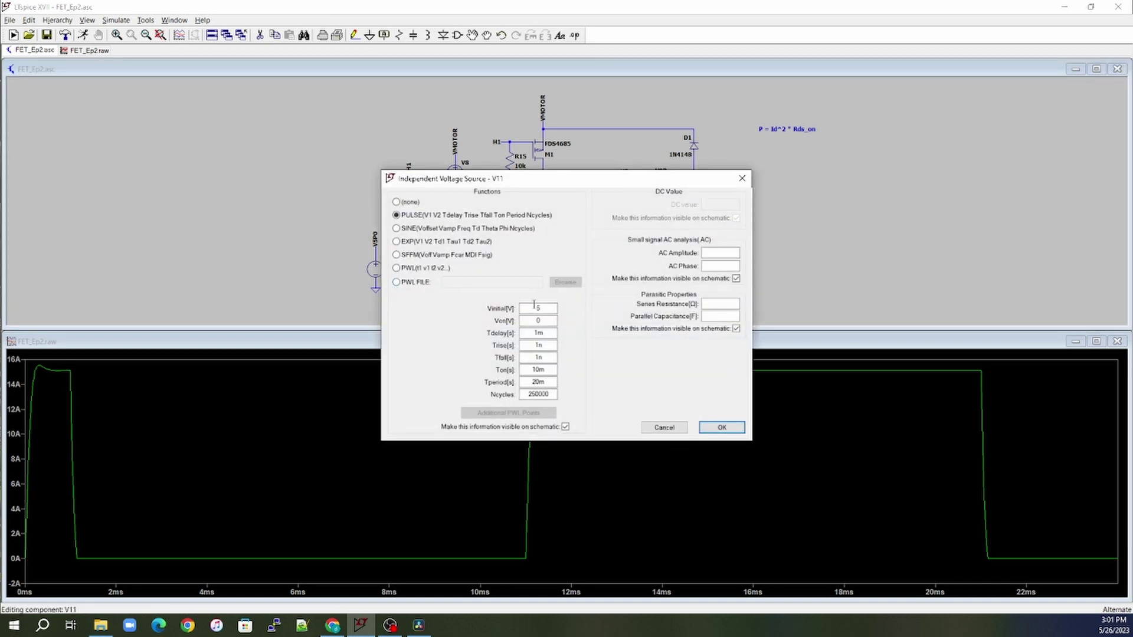
pyautogui.click(555, 309)
pyautogui.write('24')
pyautogui.press('Return')
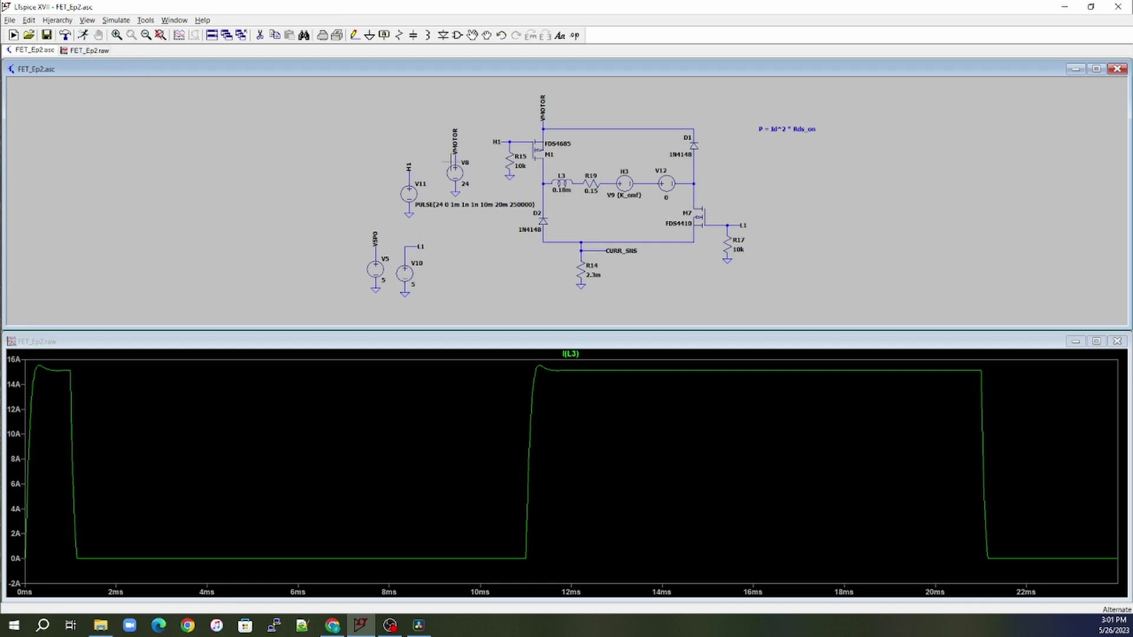
pyautogui.click(83, 35)
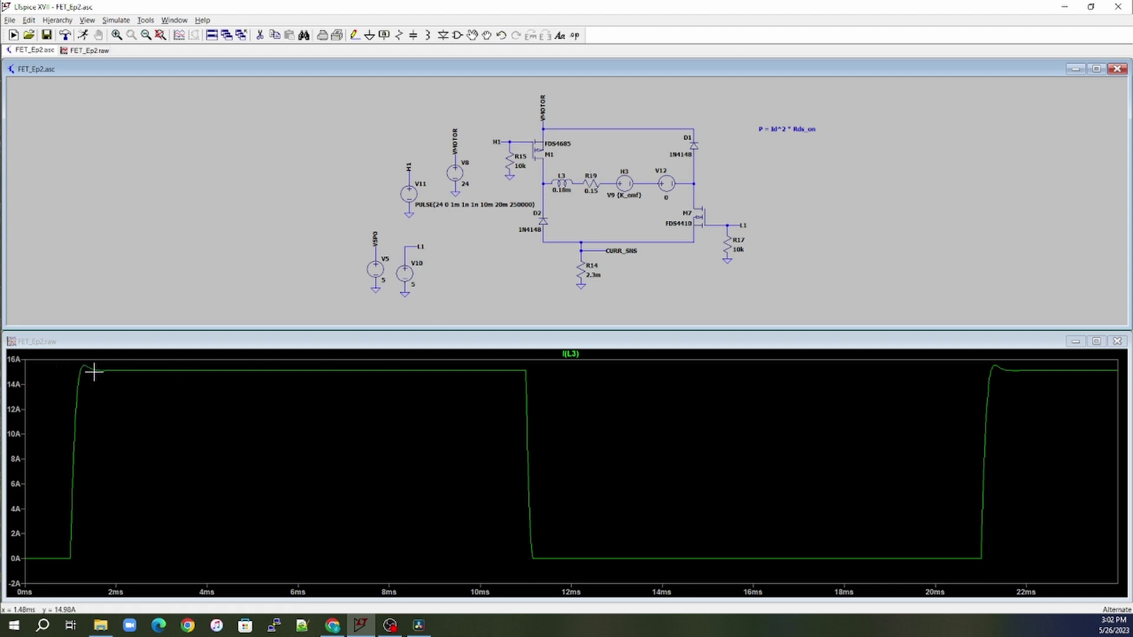
pyautogui.hotkey('alt', 'Tab')
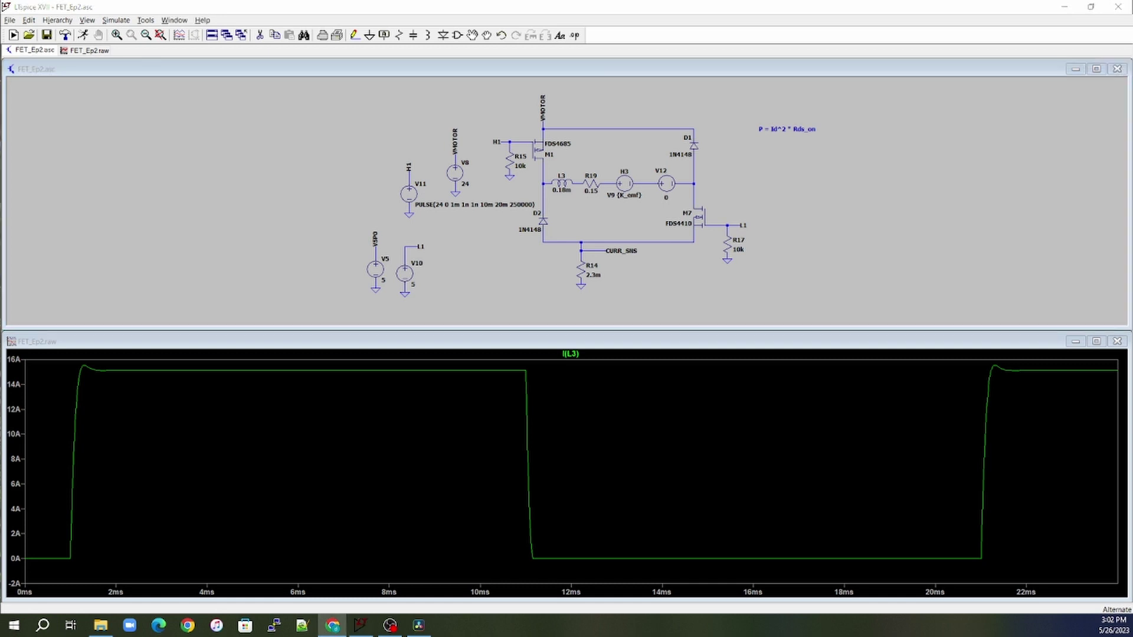